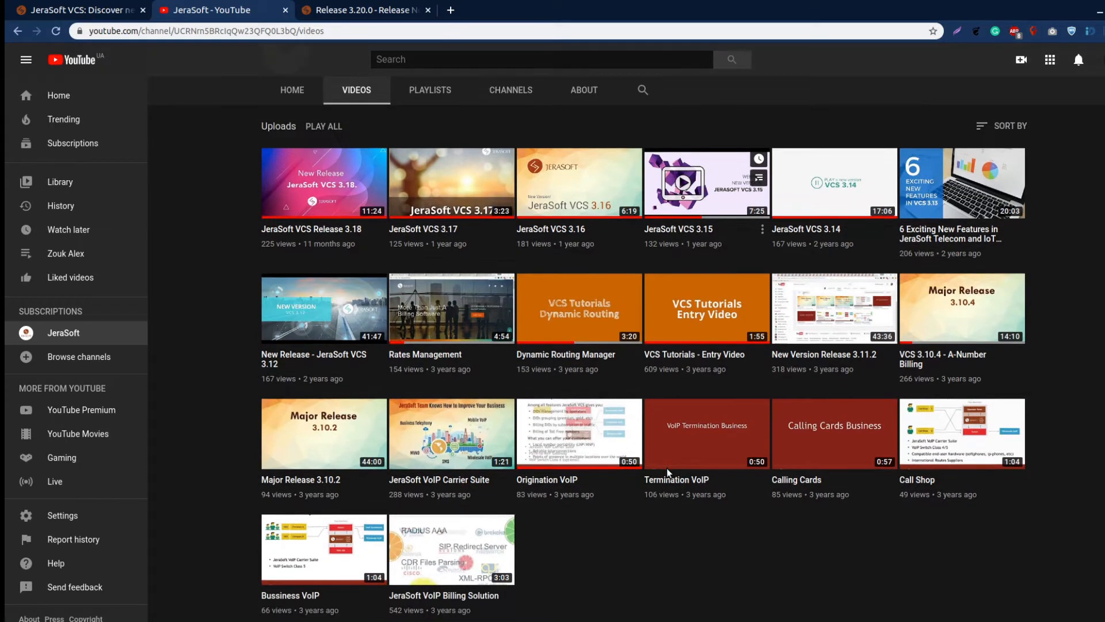
Skim the Release 3.20.0 notes, covering the Swap Deals and Dynamic Routing sections
{"action": "scroll", "coordinate": [667, 468], "scroll_direction": "up", "scroll_amount": 4}
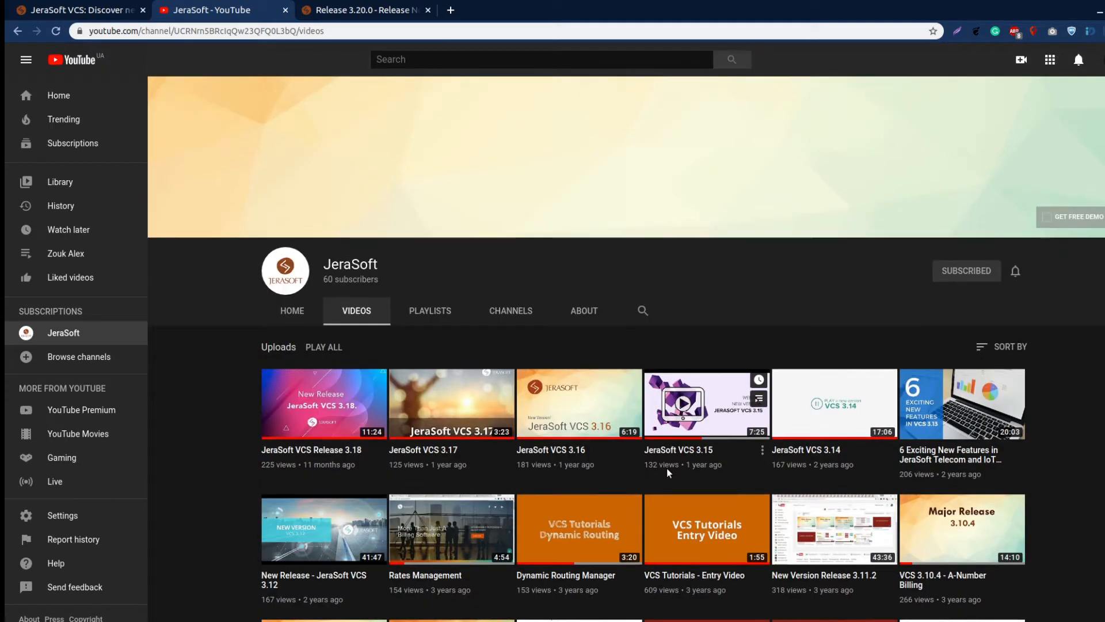
{"action": "left_click", "coordinate": [345, 10]}
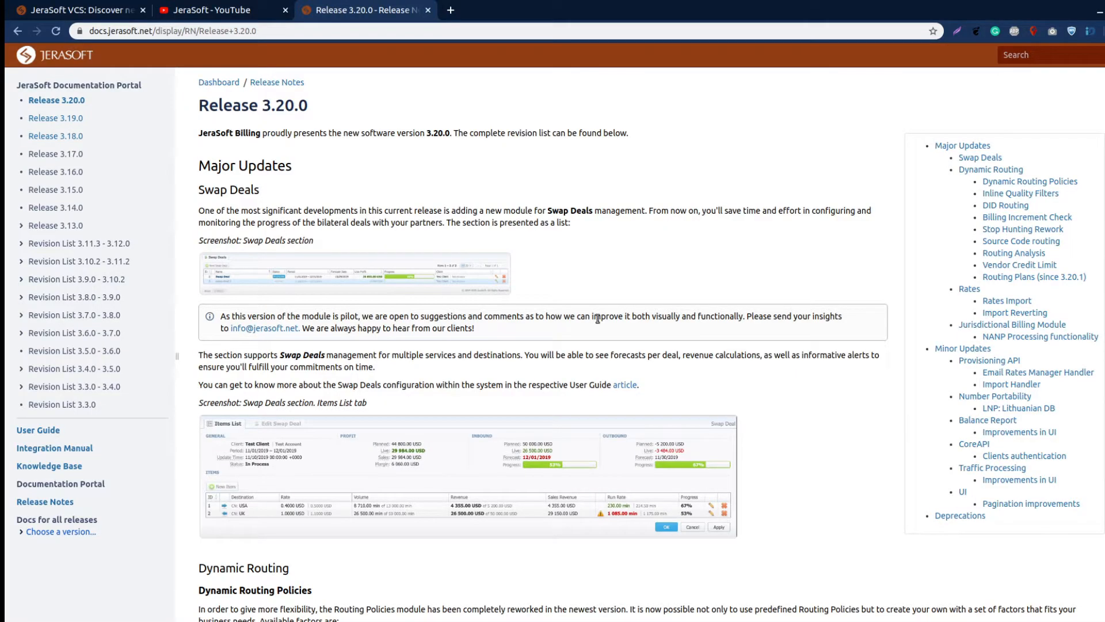
{"action": "scroll", "coordinate": [762, 441], "scroll_direction": "down", "scroll_amount": 5}
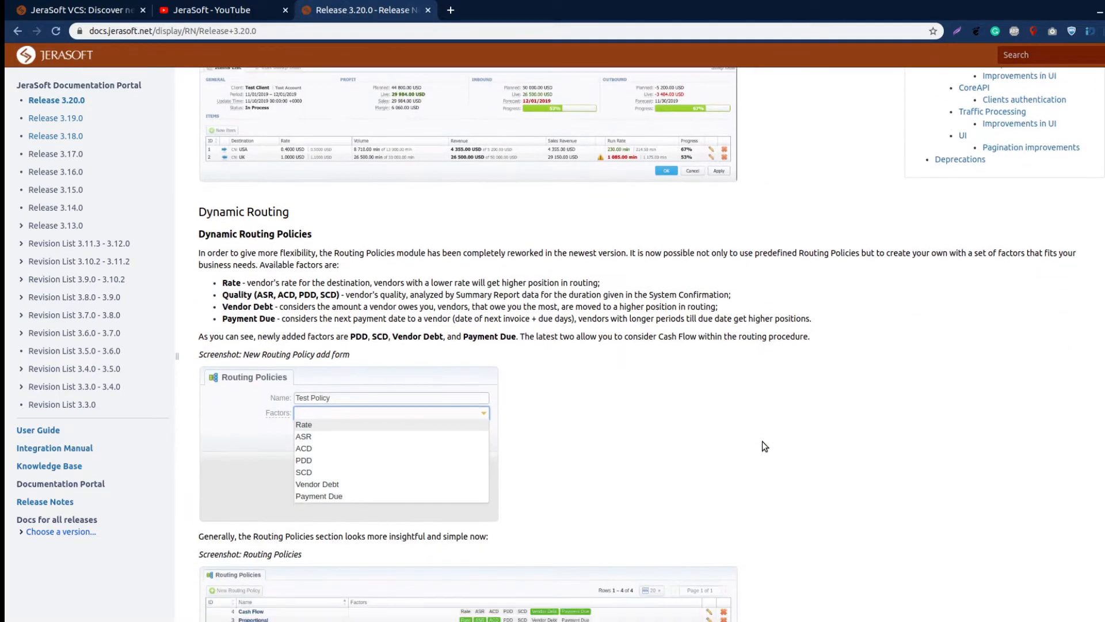
{"action": "scroll", "coordinate": [762, 441], "scroll_direction": "up", "scroll_amount": 5}
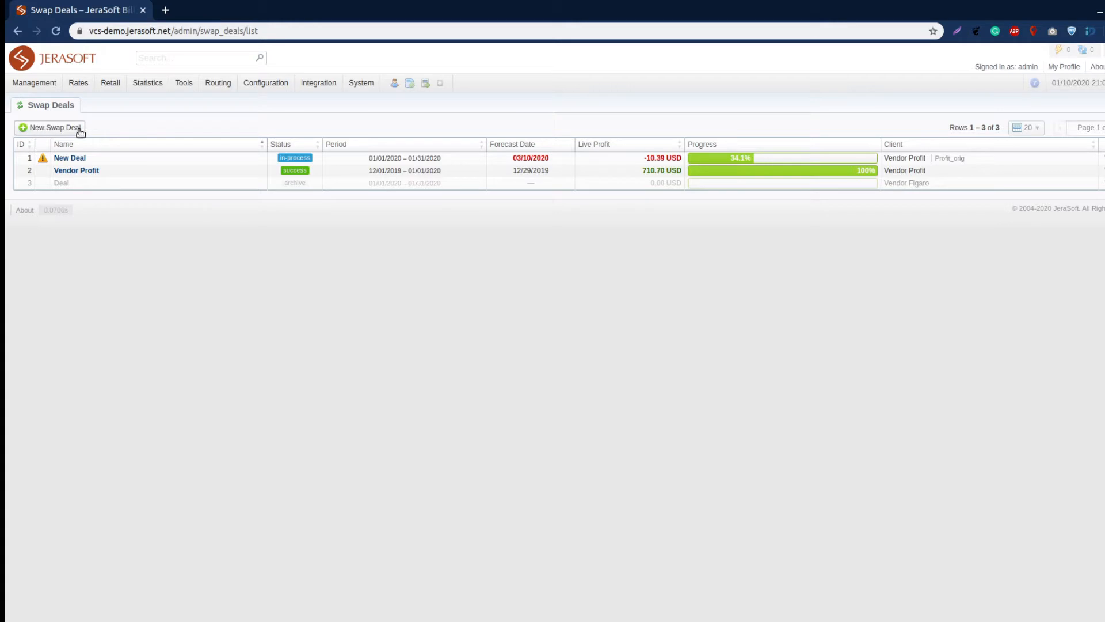
Start a new swap deal named NewDeal for the client Vendor Lotos
{"action": "left_click", "coordinate": [67, 131]}
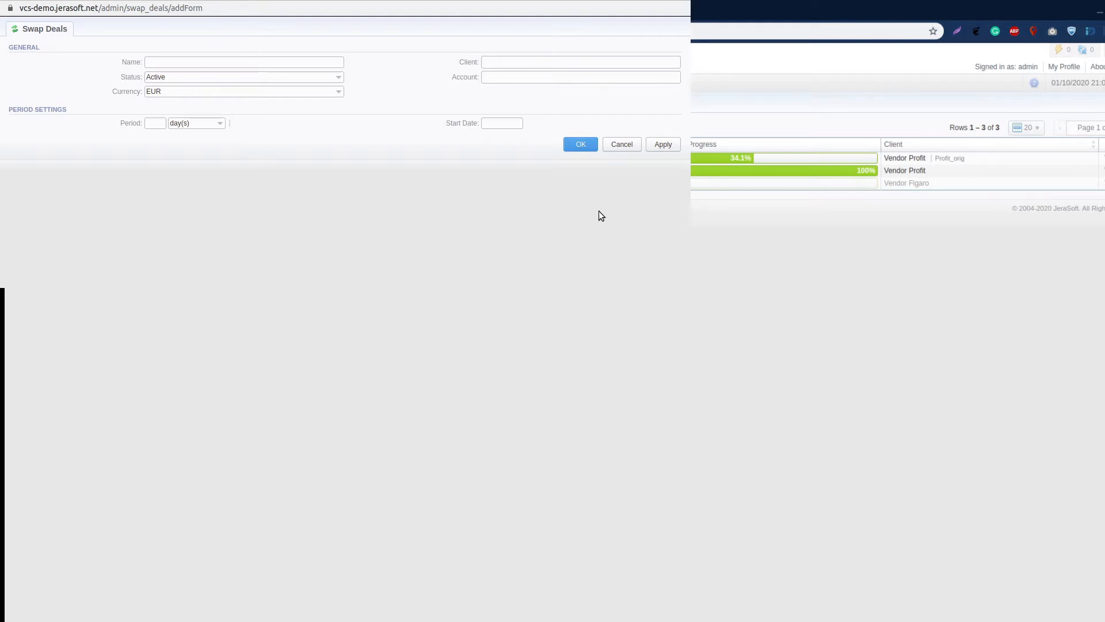
{"action": "left_click", "coordinate": [324, 62]}
{"action": "type", "text": "NewD"}
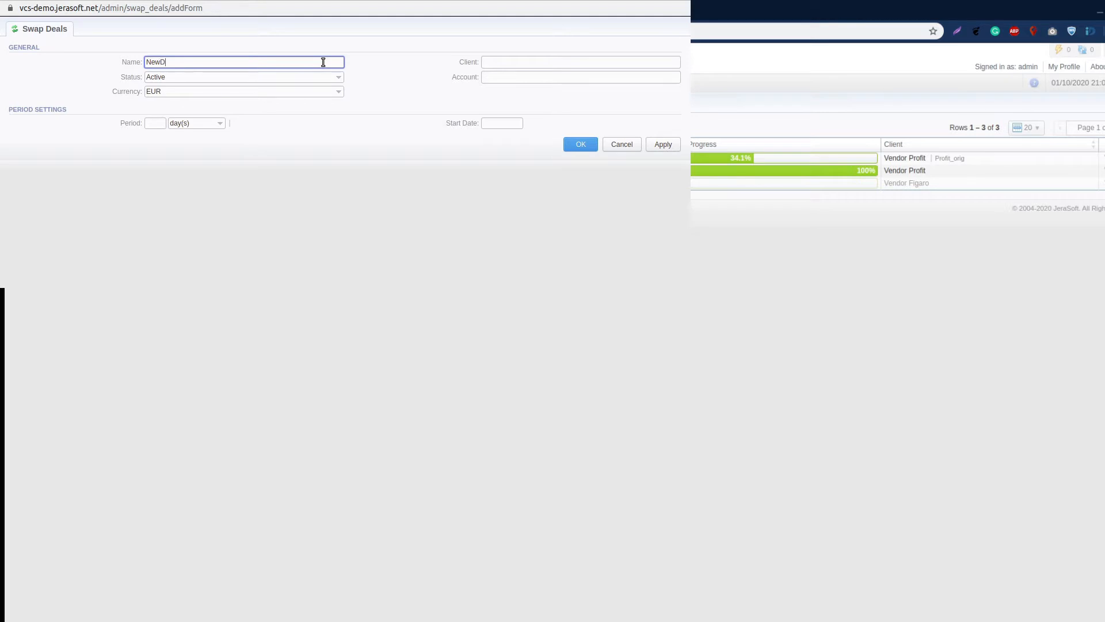
{"action": "type", "text": "eal"}
{"action": "left_click", "coordinate": [529, 63]}
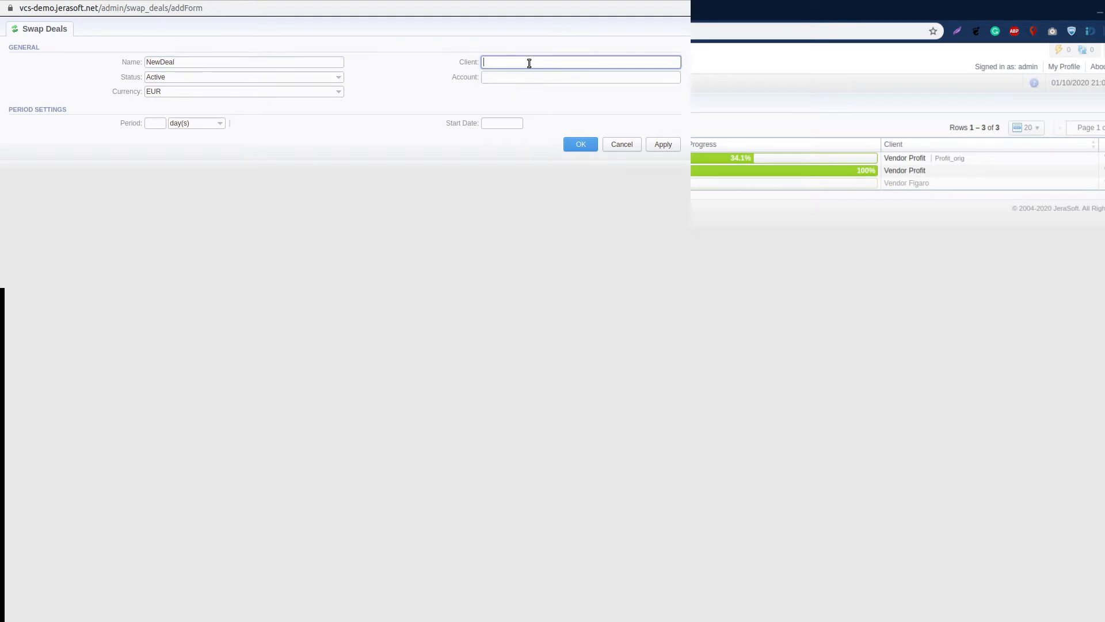
{"action": "type", "text": "lot"}
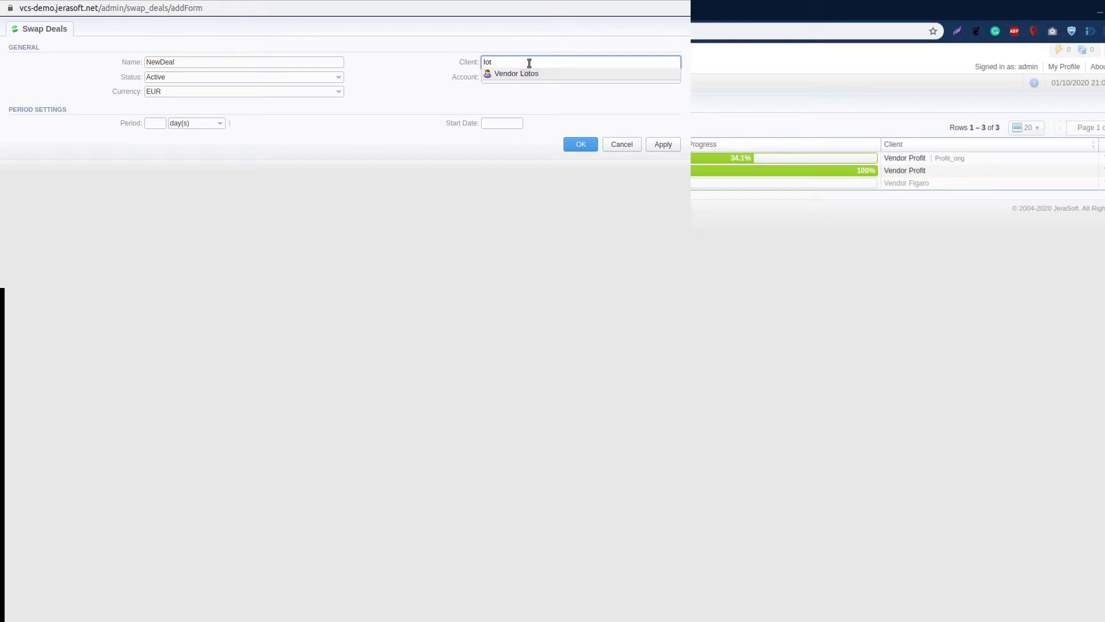
{"action": "left_click", "coordinate": [524, 71]}
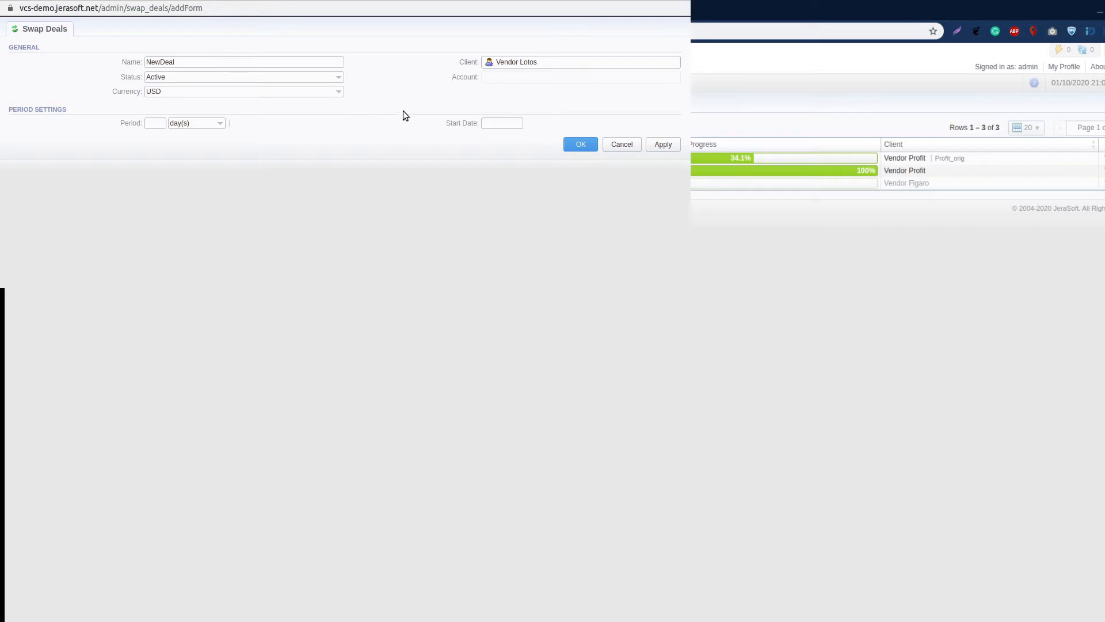
Set the deal's start date to 2020-01-10 and its period to 30 days, and save the deal
{"action": "left_click", "coordinate": [492, 122]}
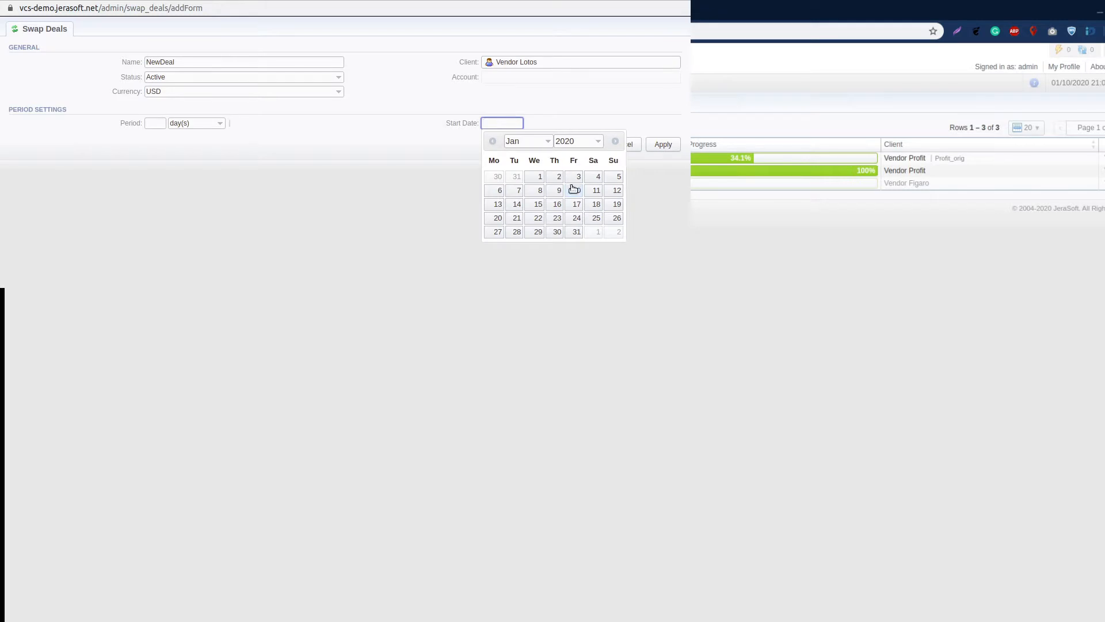
{"action": "left_click", "coordinate": [576, 191]}
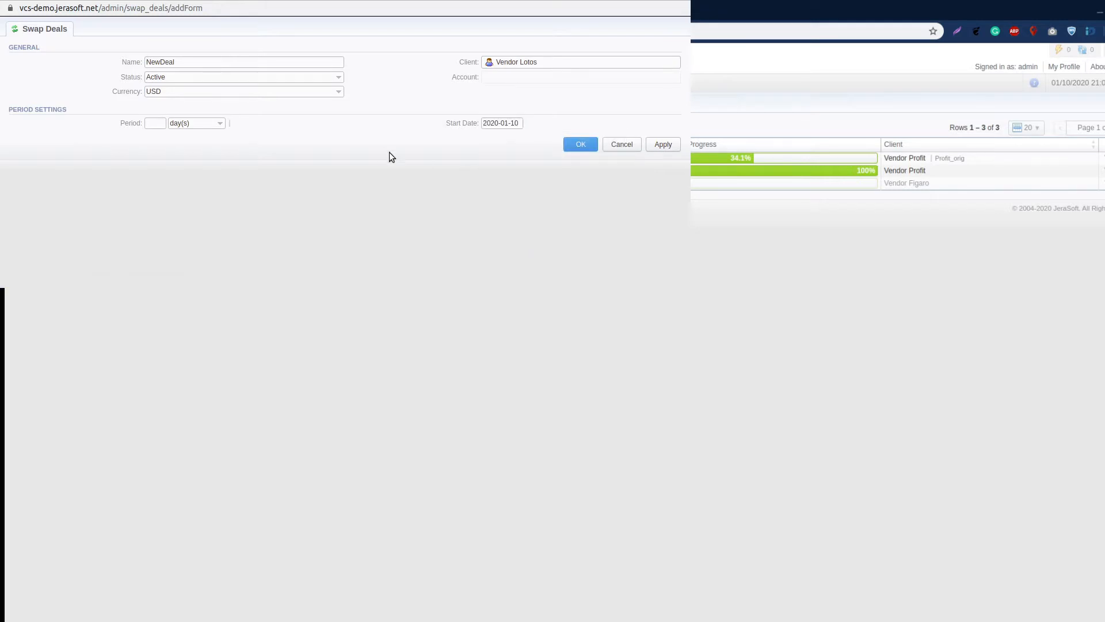
{"action": "left_click", "coordinate": [150, 123]}
{"action": "type", "text": "30"}
{"action": "left_click", "coordinate": [413, 211]}
{"action": "left_click", "coordinate": [579, 146]}
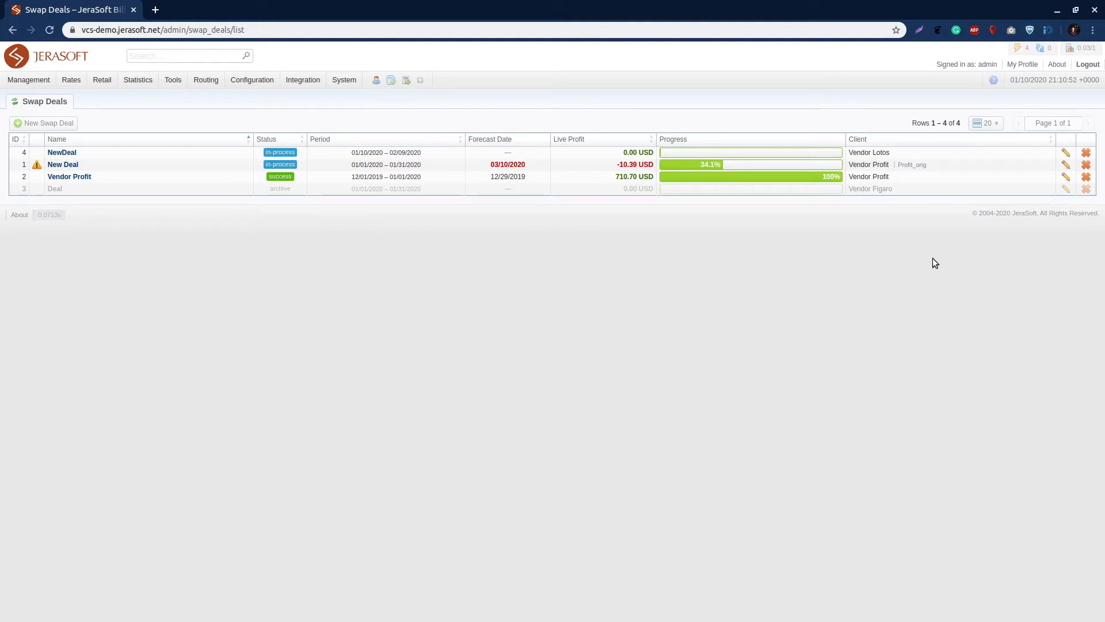
{"action": "left_click", "coordinate": [134, 153]}
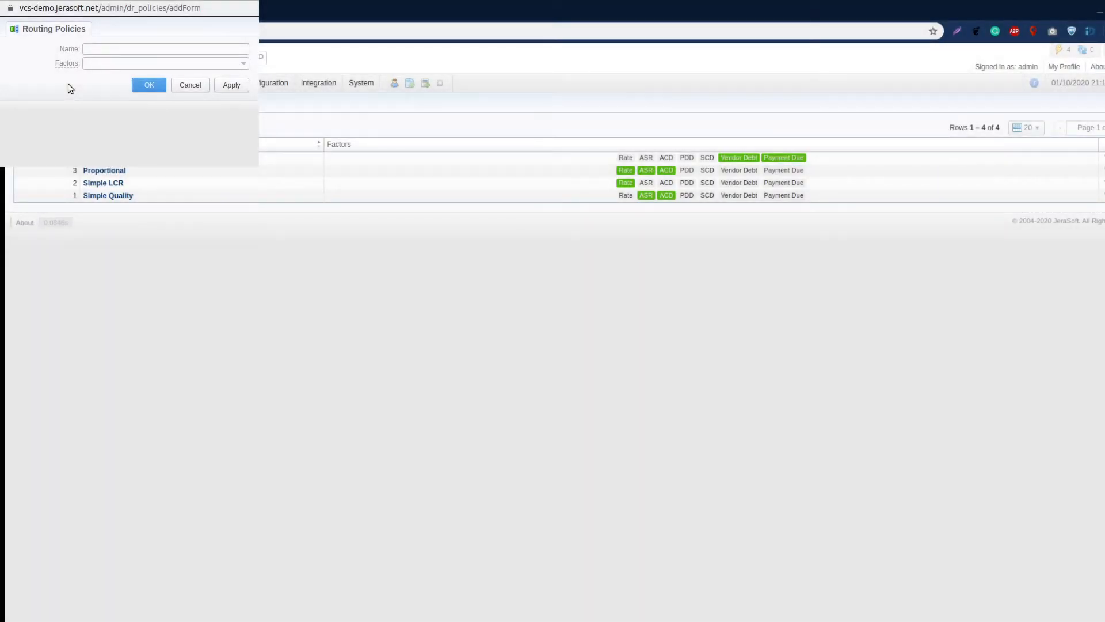
Look through the factors available for a new routing policy, including PDD, SCD, Vendor Debt and Payment Due
{"action": "left_click", "coordinate": [91, 63]}
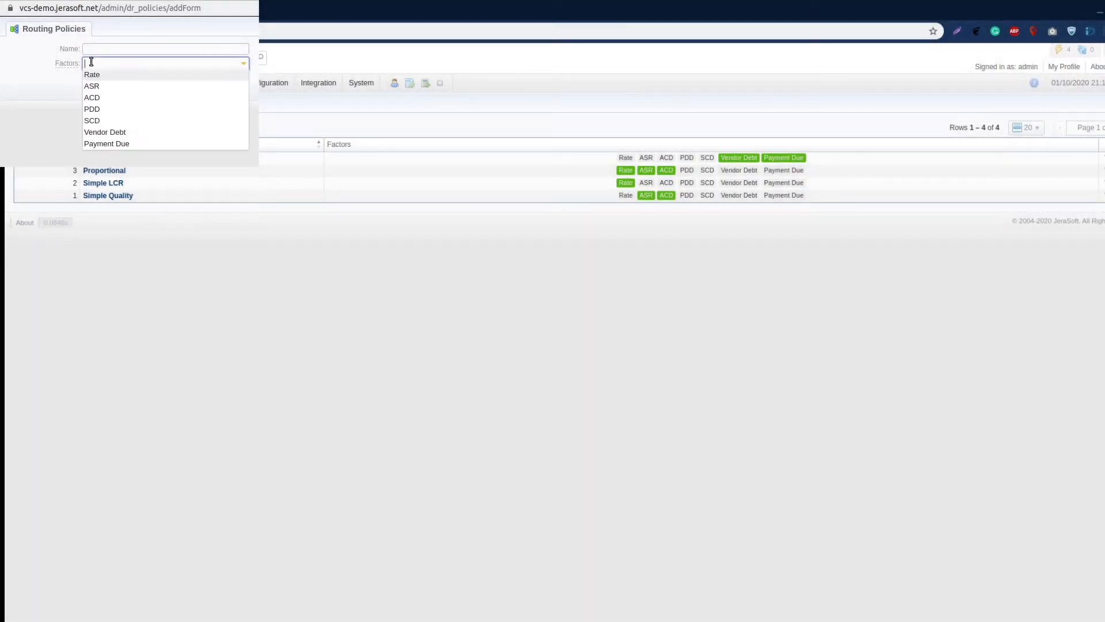
{"action": "key", "text": "Down"}
{"action": "key", "text": "Down"}
{"action": "key", "text": "Down"}
{"action": "key", "text": "Down"}
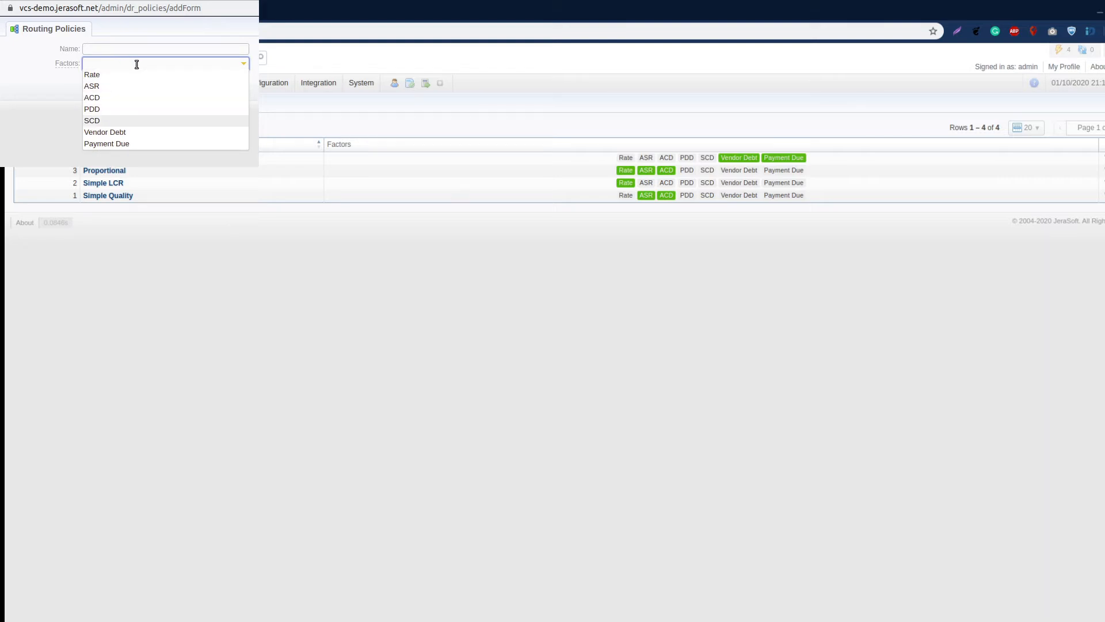
{"action": "key", "text": "Up"}
{"action": "key", "text": "Up"}
{"action": "key", "text": "Up"}
{"action": "key", "text": "Down"}
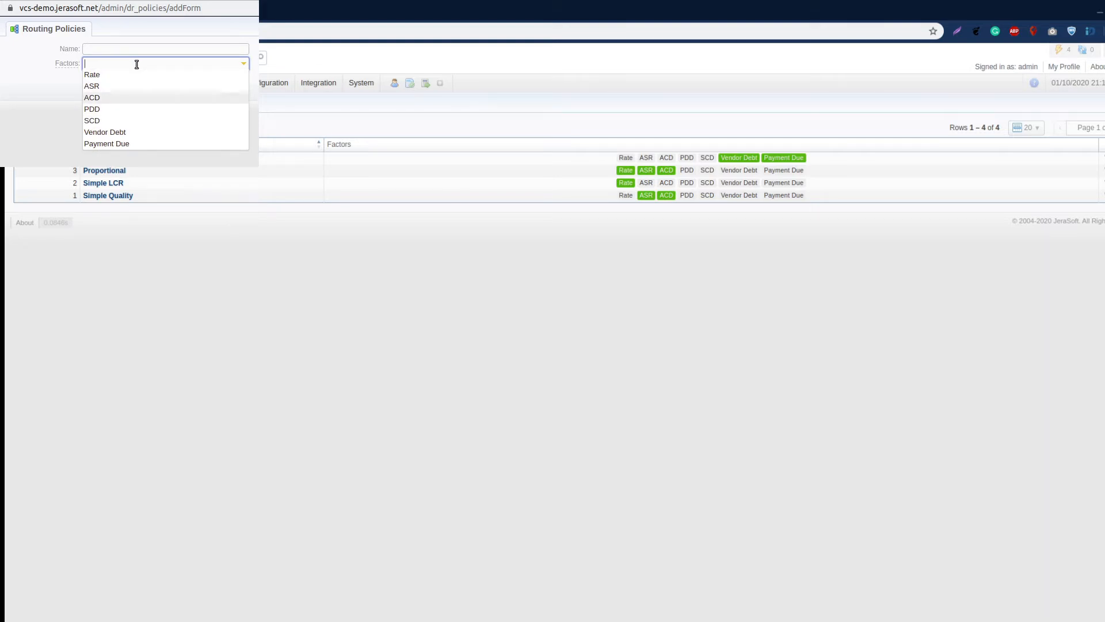
{"action": "key", "text": "Down"}
{"action": "key", "text": "Down"}
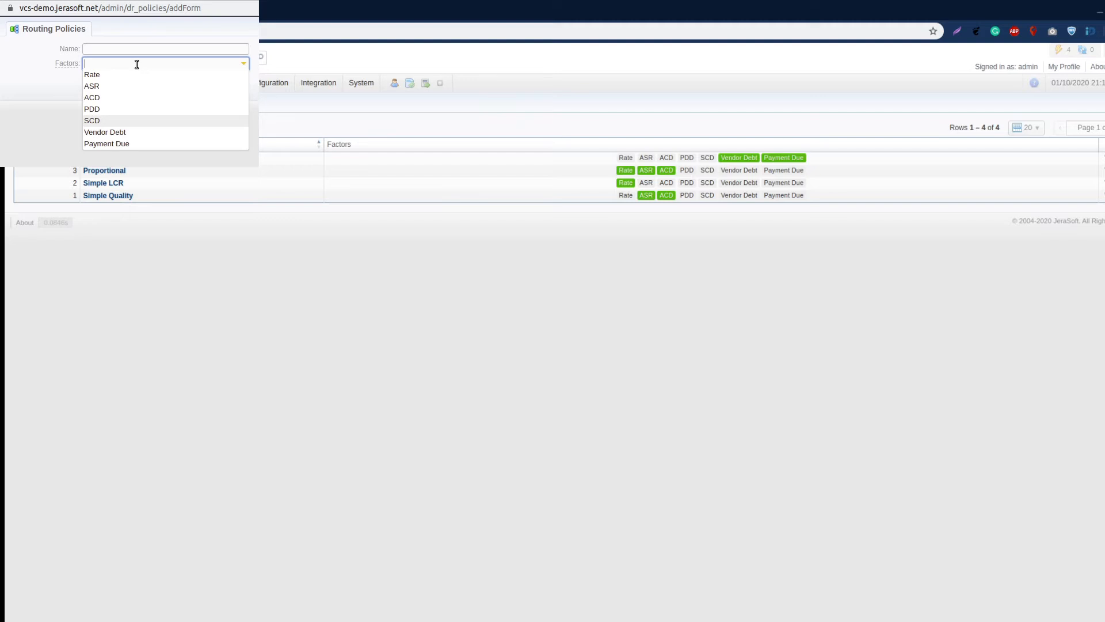
{"action": "key", "text": "Down"}
{"action": "key", "text": "Down"}
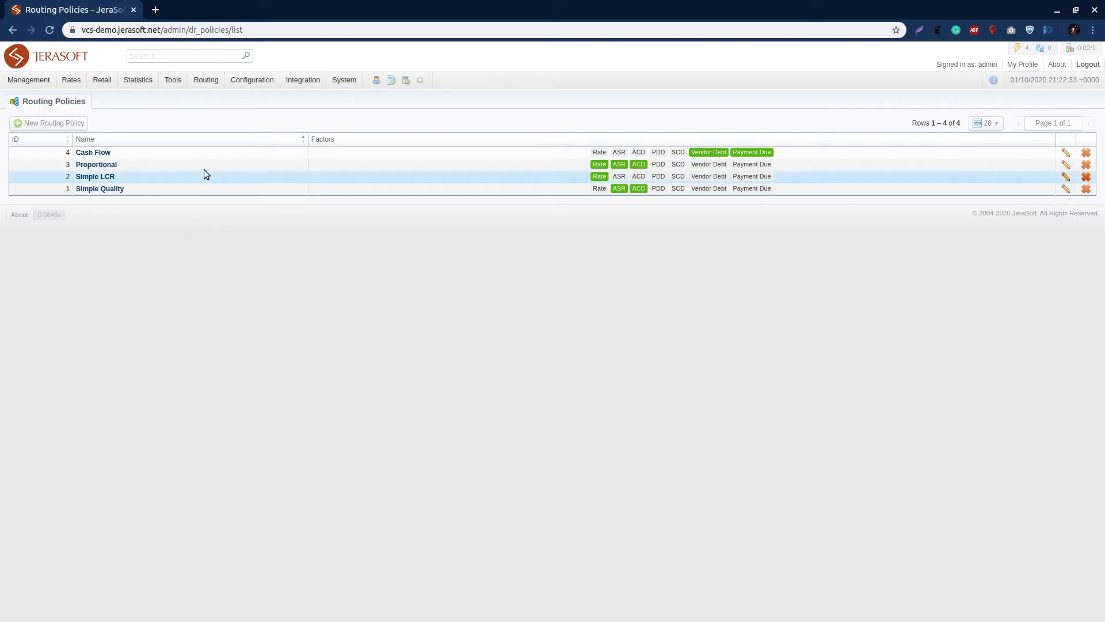
{"action": "left_click", "coordinate": [213, 153]}
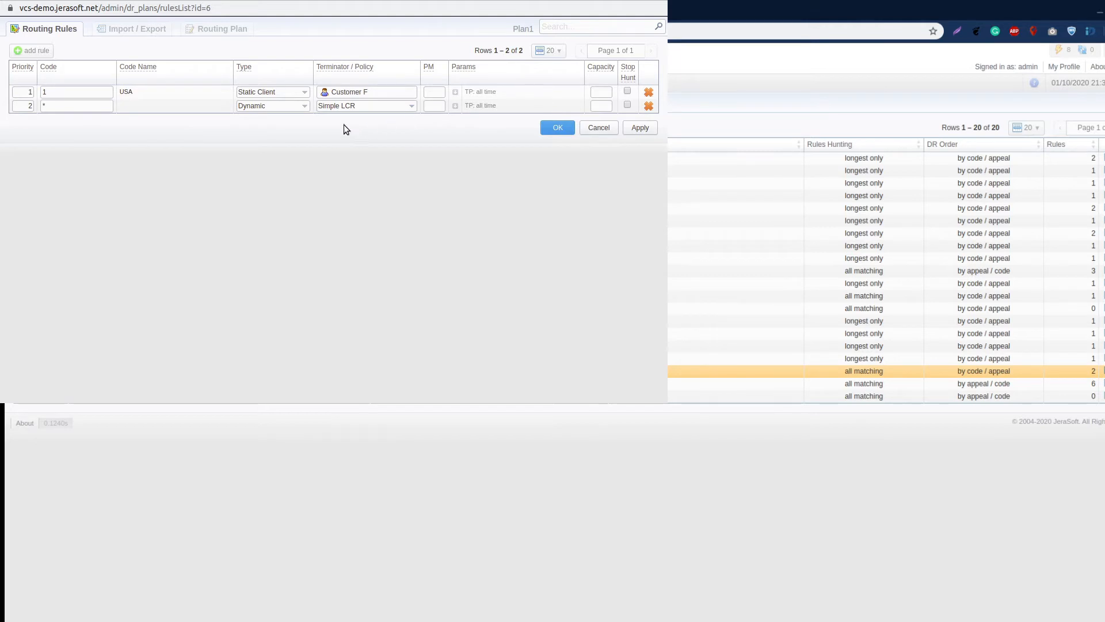
Examine the additional parameters of the dynamic Simple LCR rule in the Plan1 routing rules
{"action": "left_click", "coordinate": [479, 105]}
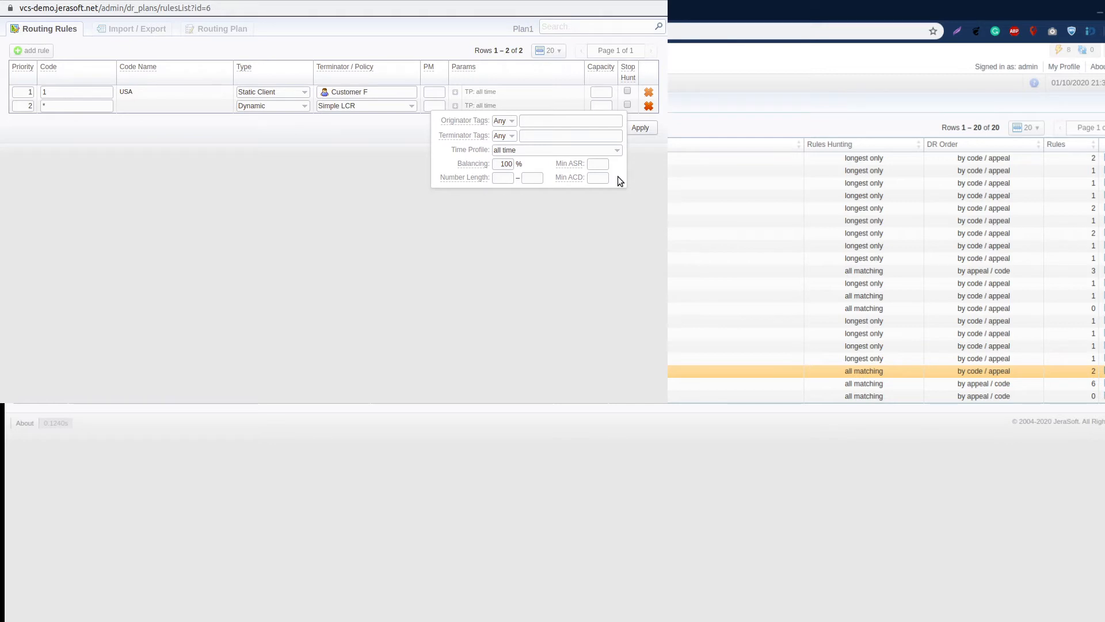
{"action": "left_click", "coordinate": [389, 165]}
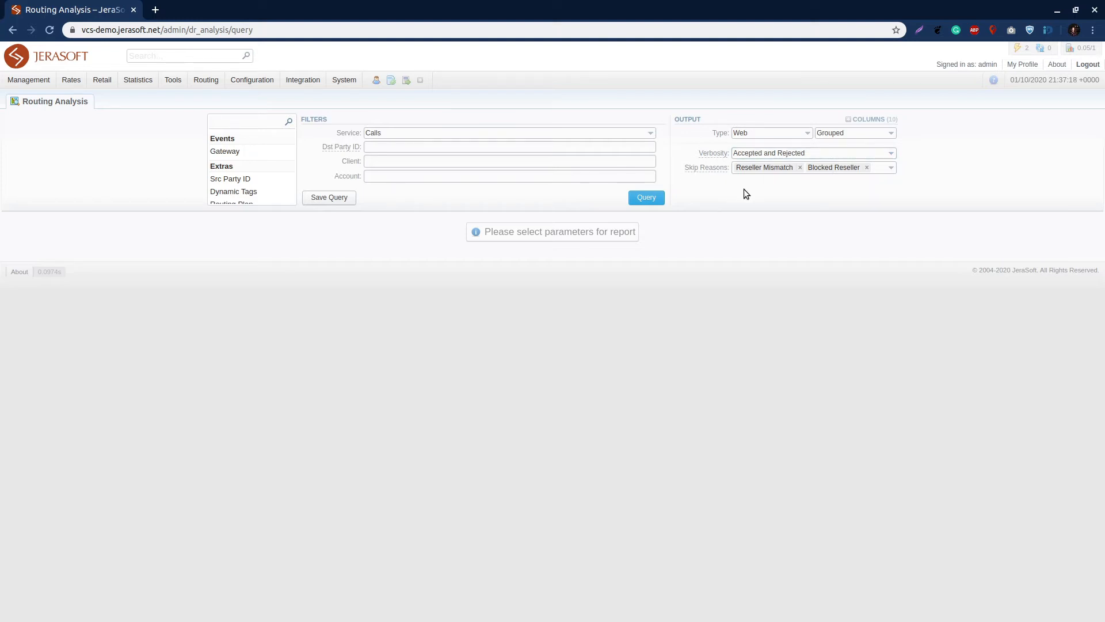
Look through the skip reasons that can be chosen for the Routing Analysis output
{"action": "left_click", "coordinate": [883, 170]}
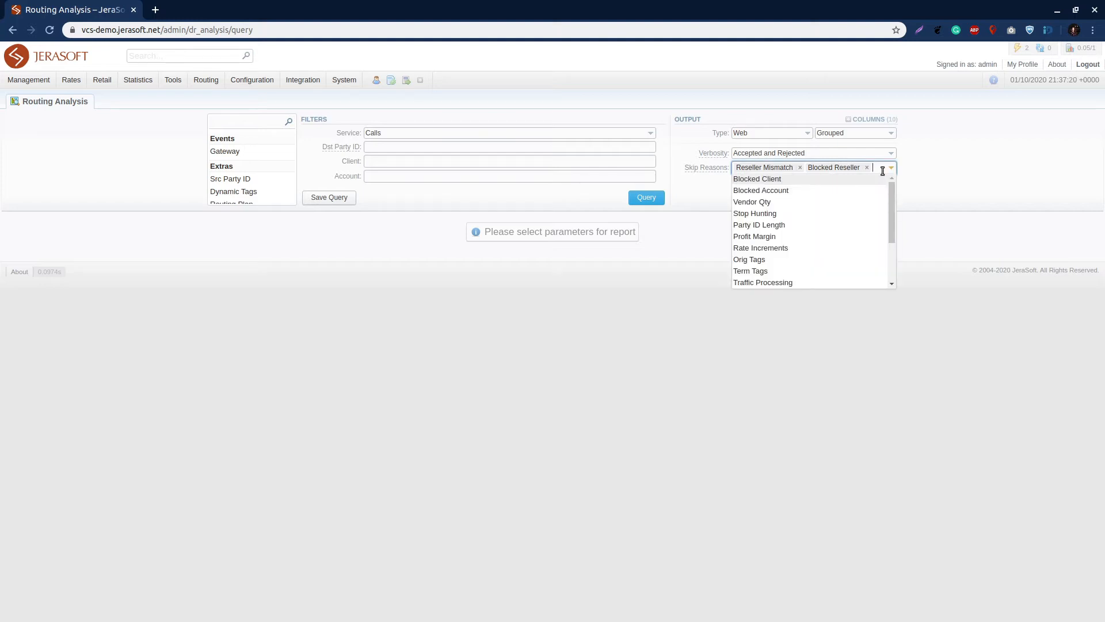
{"action": "scroll", "coordinate": [861, 232], "scroll_direction": "down", "scroll_amount": 3}
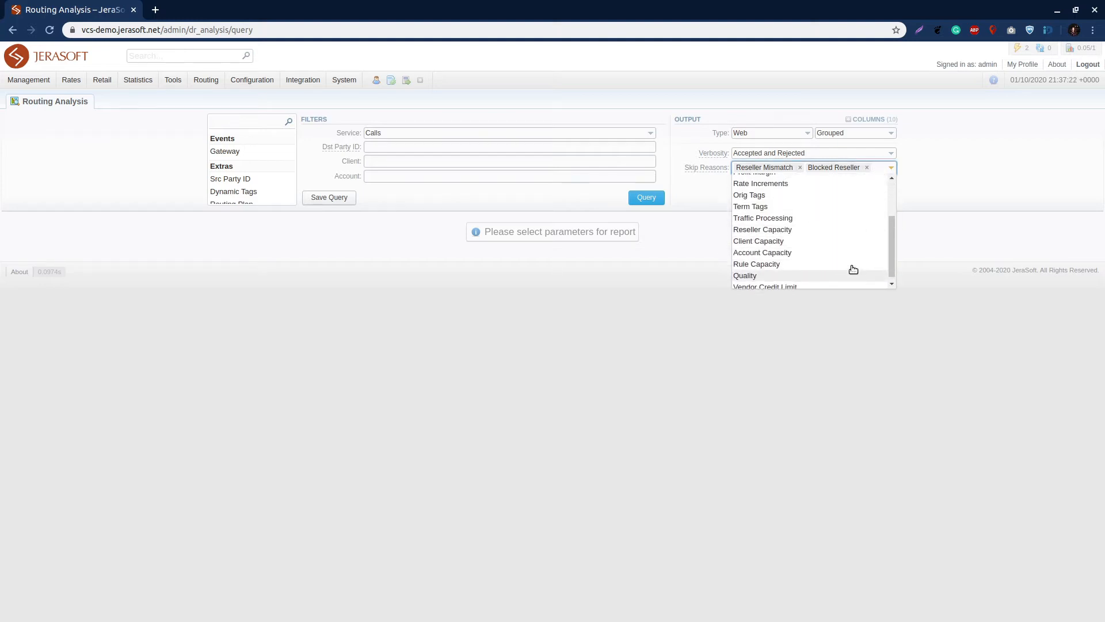
{"action": "scroll", "coordinate": [851, 269], "scroll_direction": "up", "scroll_amount": 3}
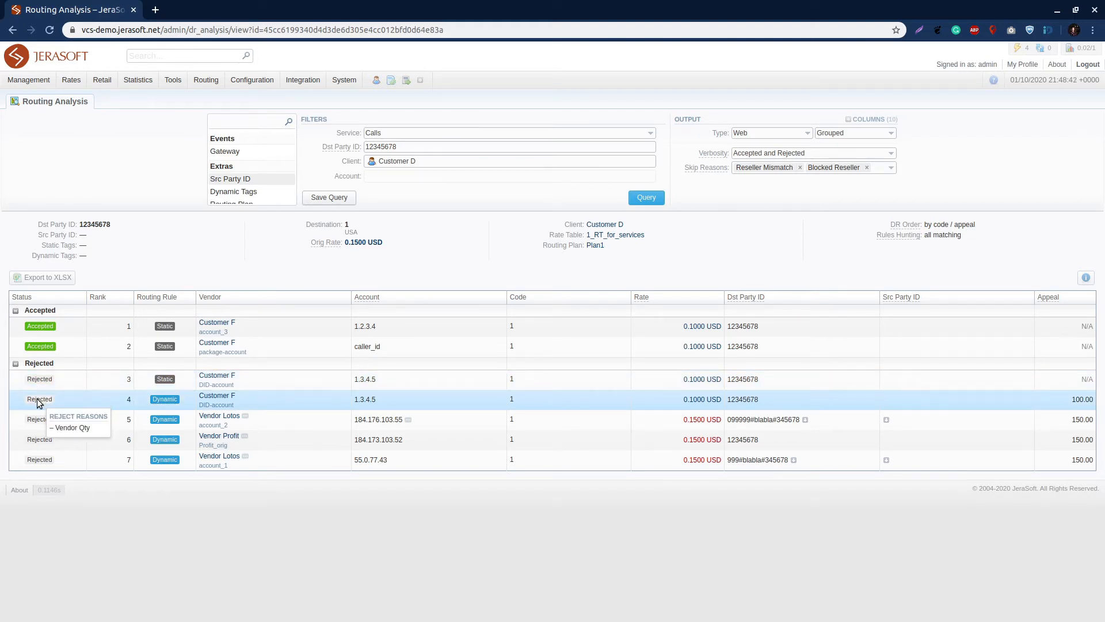
Examine the reject reasons of the rejected vendors and the details of the static and dynamic routing rules
{"action": "mouse_move", "coordinate": [37, 416]}
{"action": "mouse_move", "coordinate": [32, 435]}
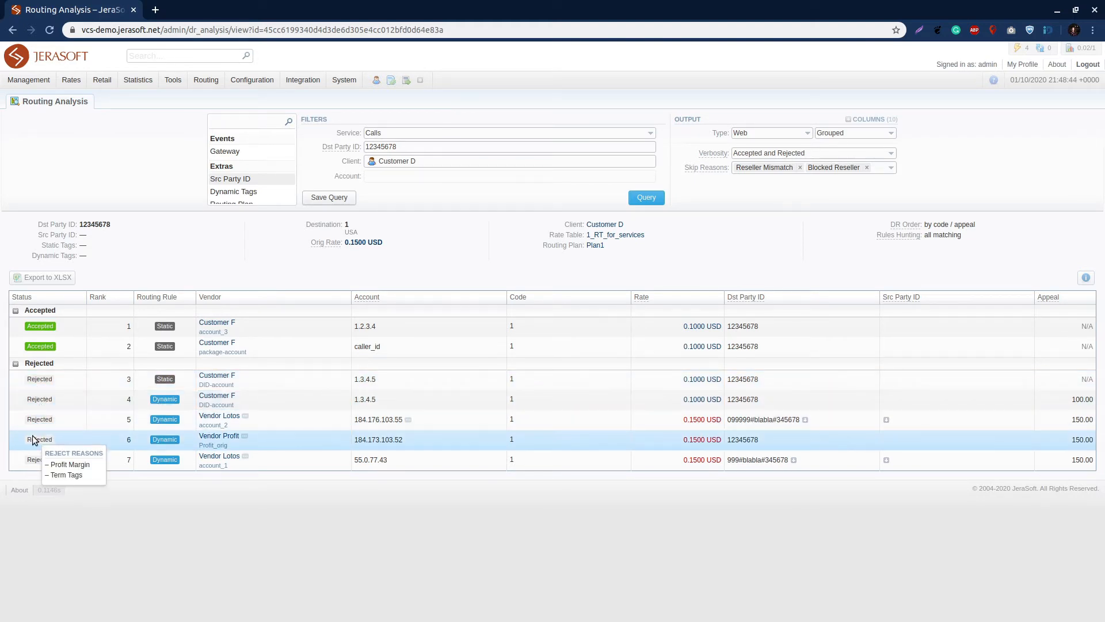
{"action": "mouse_move", "coordinate": [32, 459]}
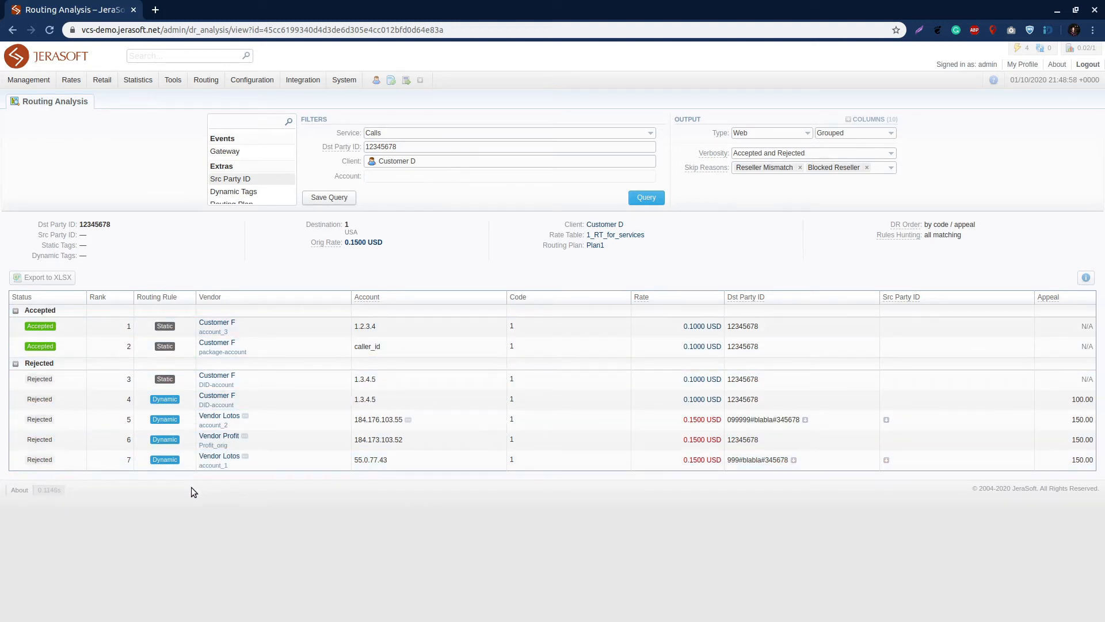
{"action": "mouse_move", "coordinate": [158, 462]}
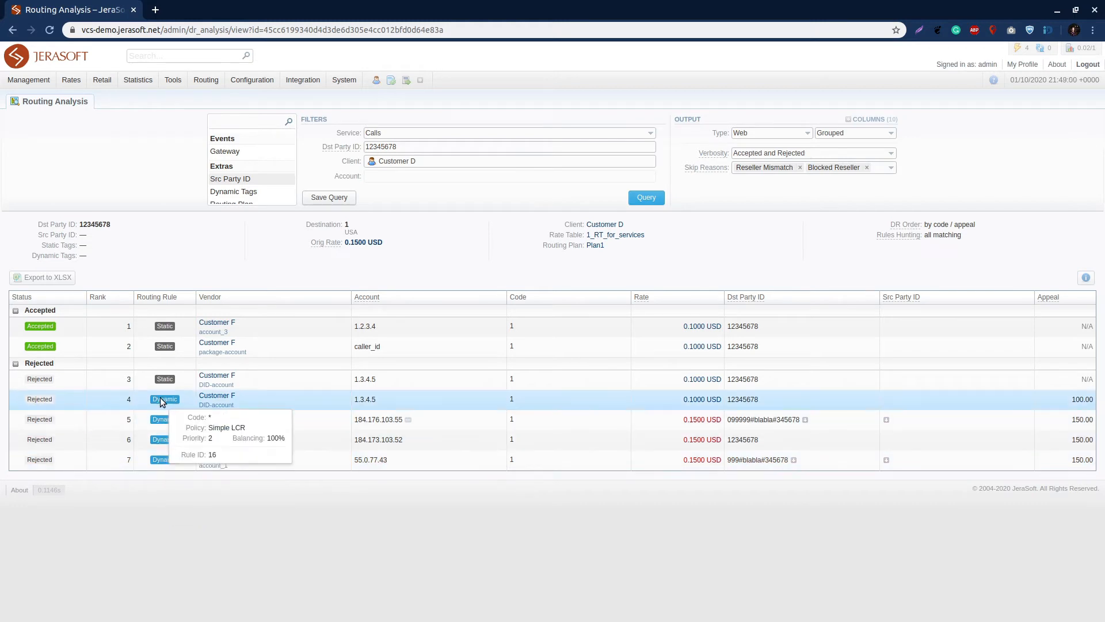
{"action": "mouse_move", "coordinate": [167, 350]}
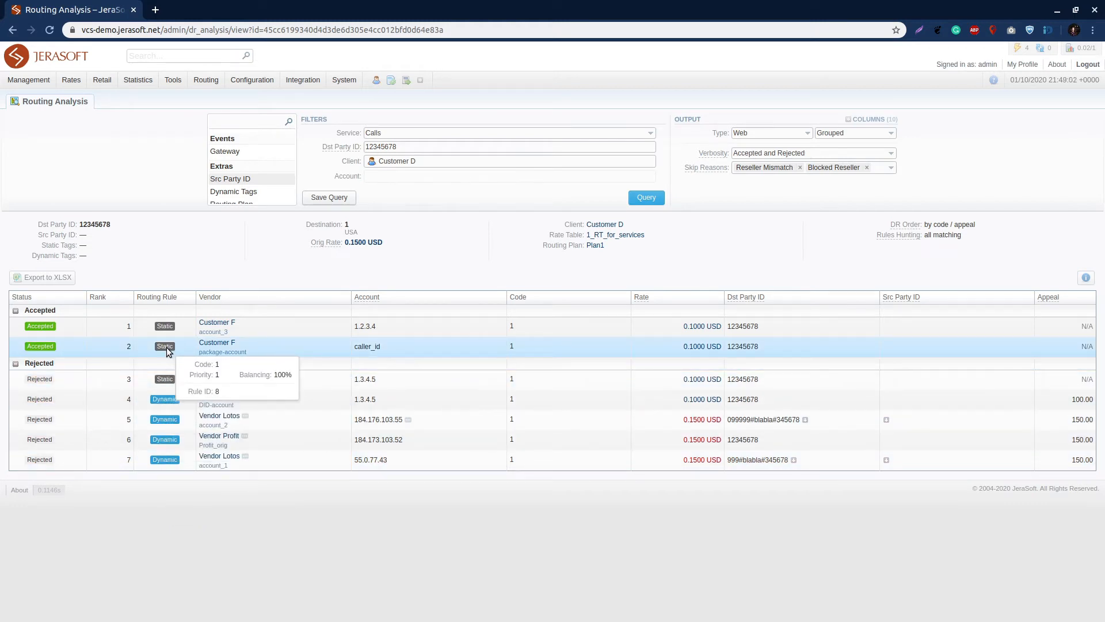
{"action": "mouse_move", "coordinate": [163, 401]}
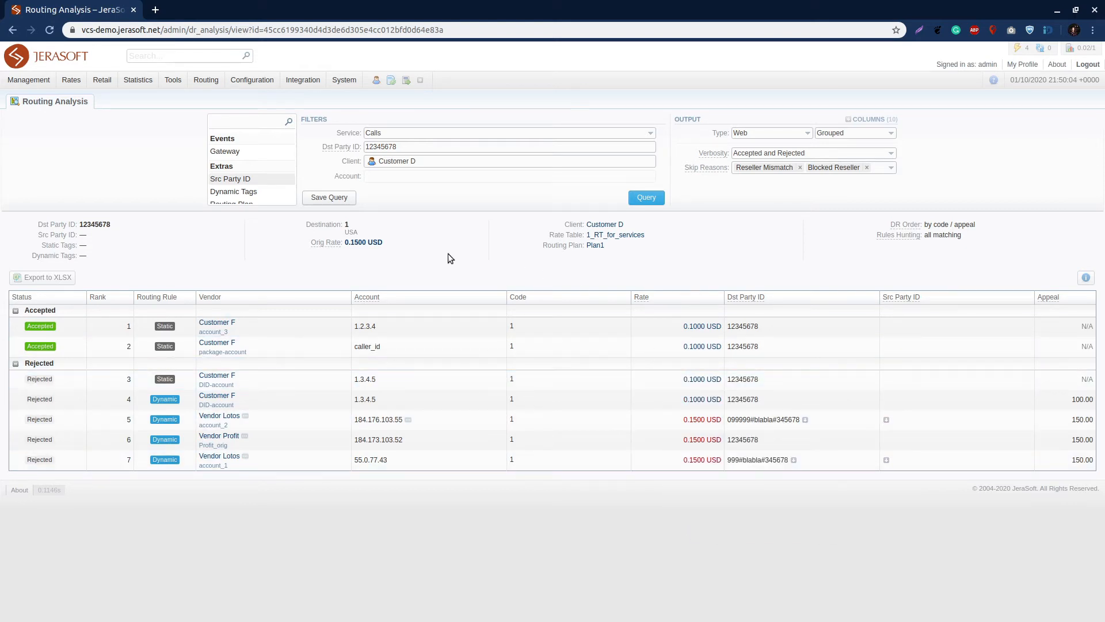
Examine the origination rate, the rejected vendors' rates and the destination party ID translation for Vendor Lotos
{"action": "mouse_move", "coordinate": [386, 243]}
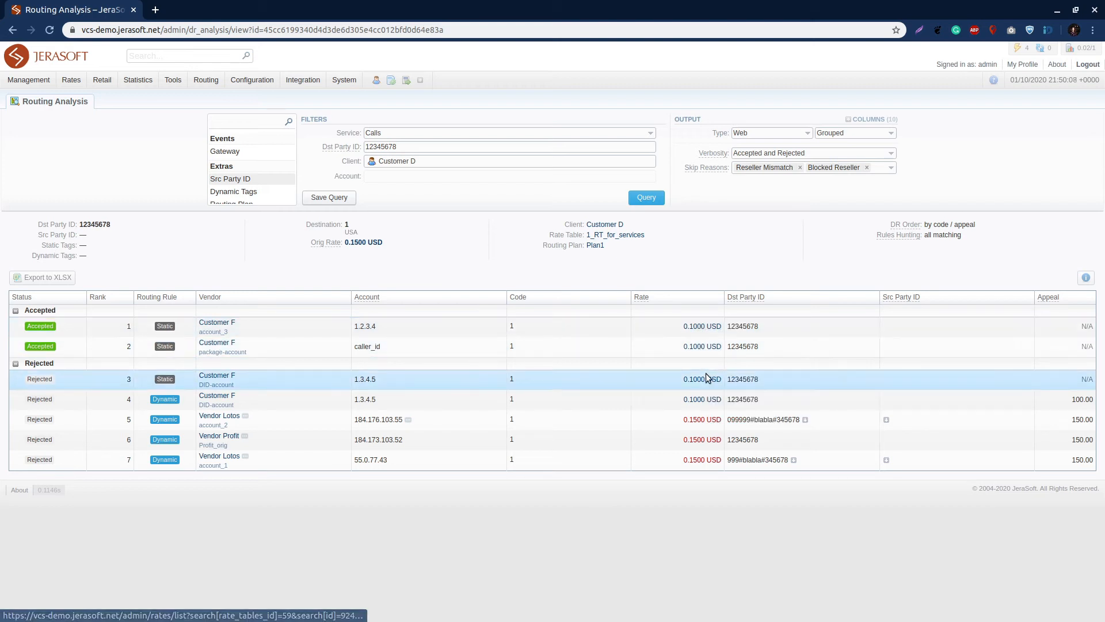
{"action": "mouse_move", "coordinate": [699, 419]}
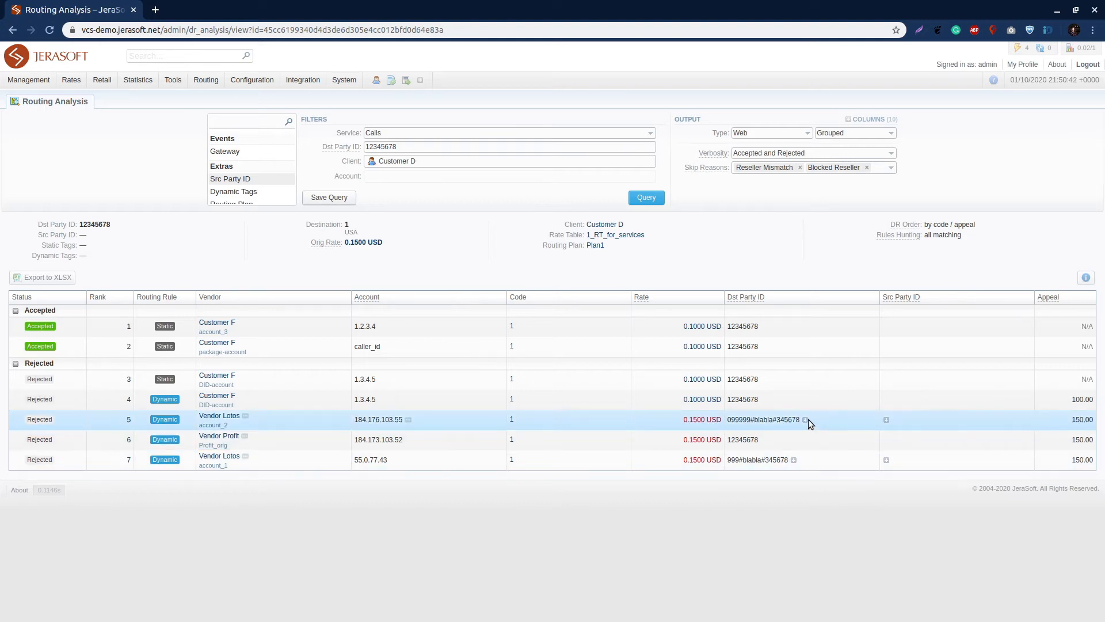
{"action": "mouse_move", "coordinate": [805, 421]}
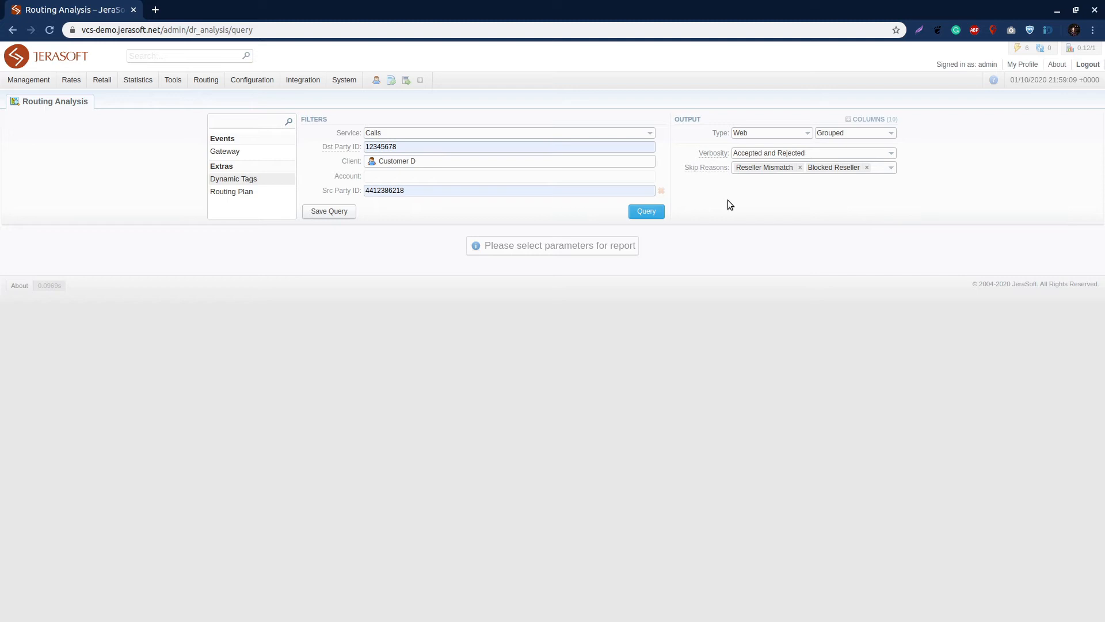
Run the routing analysis query for Customer D with the source and destination party IDs filled in
{"action": "left_click", "coordinate": [646, 212]}
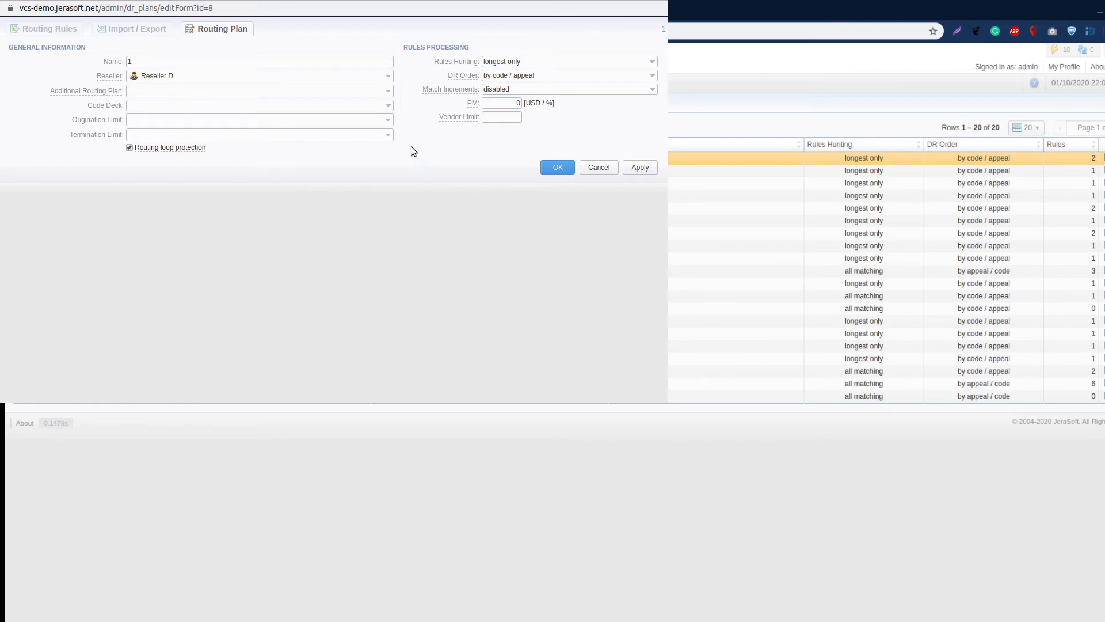
Go through the Match Increments options in the rules processing settings of routing plan 1
{"action": "left_click", "coordinate": [637, 89]}
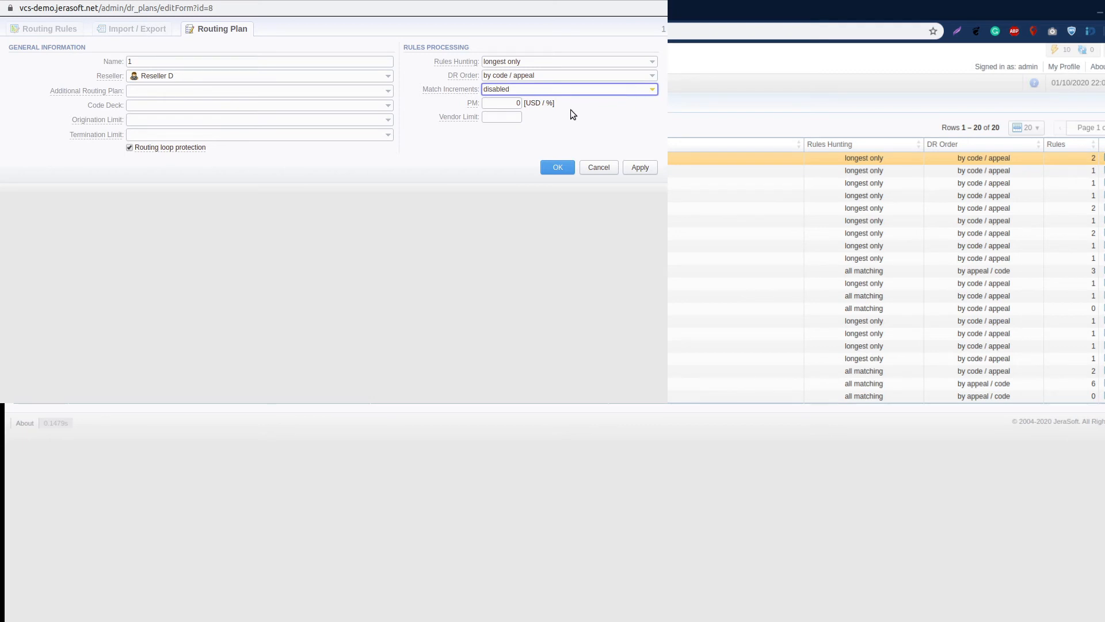
{"action": "key", "text": "Down"}
{"action": "key", "text": "Down"}
{"action": "left_click", "coordinate": [611, 118]}
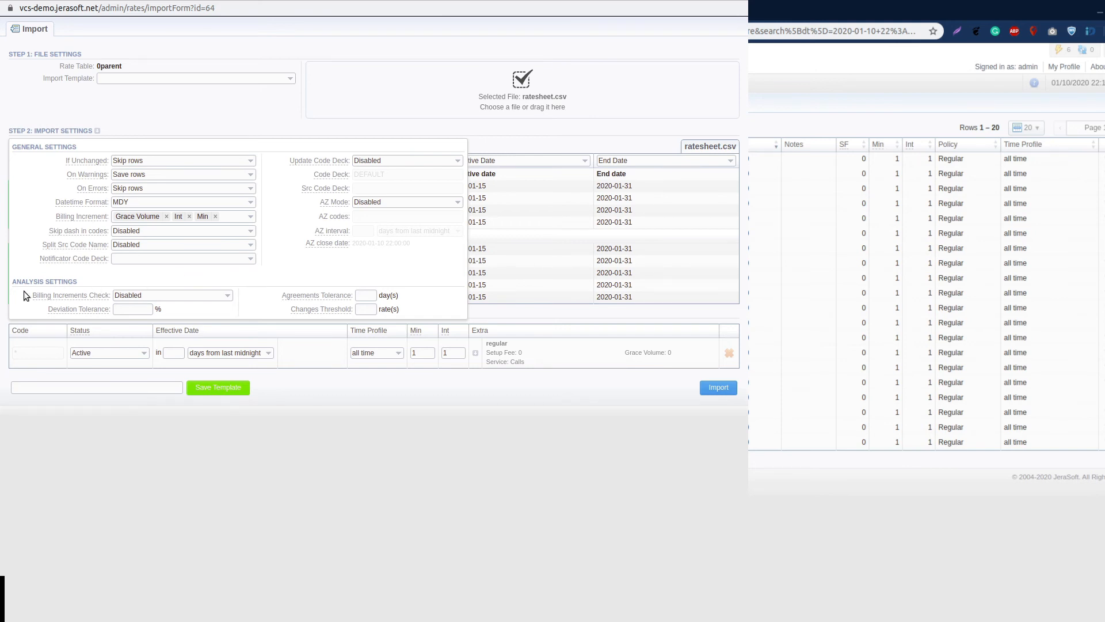
Set Billing Increments Check to Enabled in the analysis settings of the ratesheet.csv rate import
{"action": "left_click", "coordinate": [222, 295]}
{"action": "left_click", "coordinate": [194, 314]}
{"action": "left_click", "coordinate": [275, 251]}
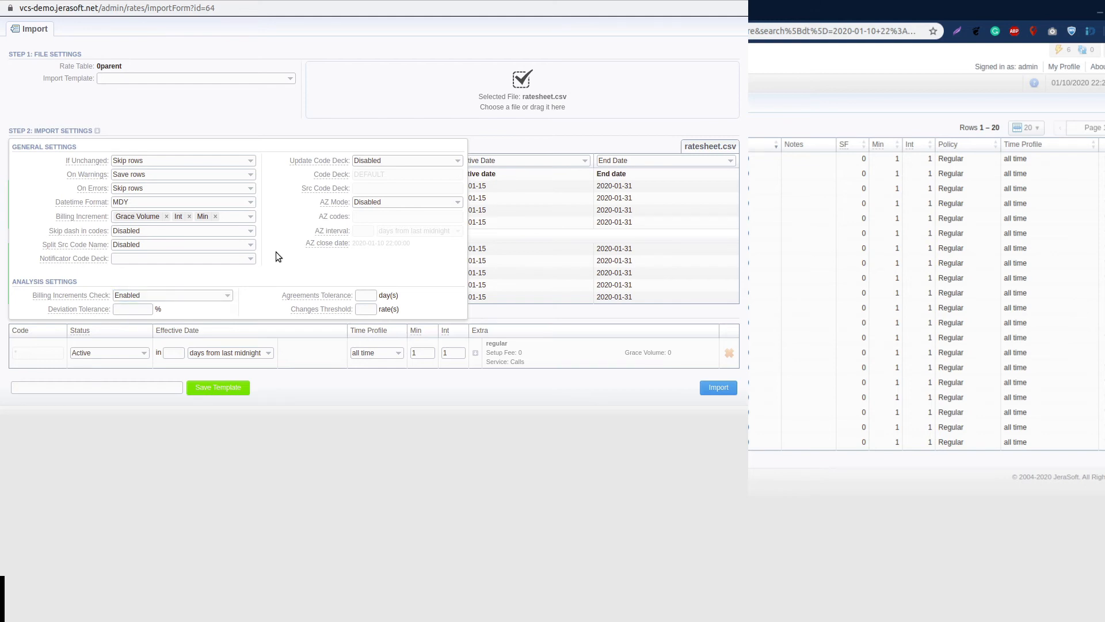